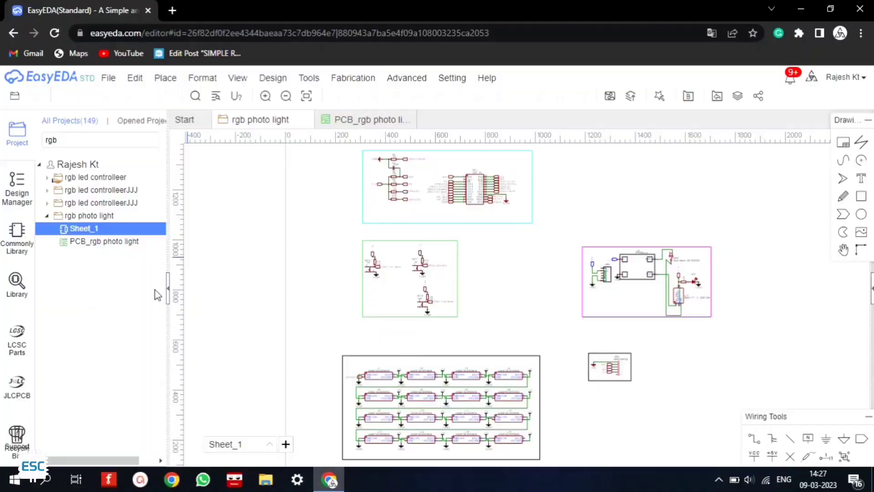
Step: Hide the project panel, move the Wiring Tools palette aside, and pan across the ESP-12E circuit and 4x4 WS2812B LED array
{"action": "left_click", "coordinate": [169, 291]}
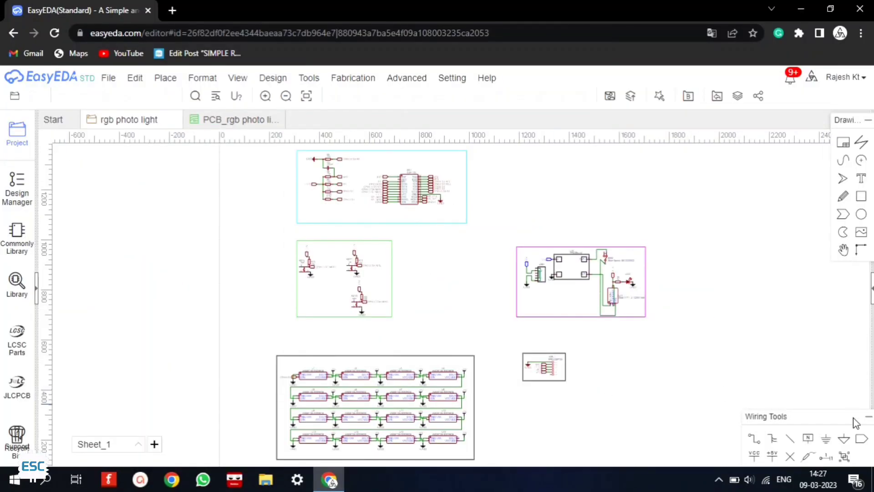
{"action": "left_click_drag", "start_coordinate": [852, 418], "coordinate": [838, 273]}
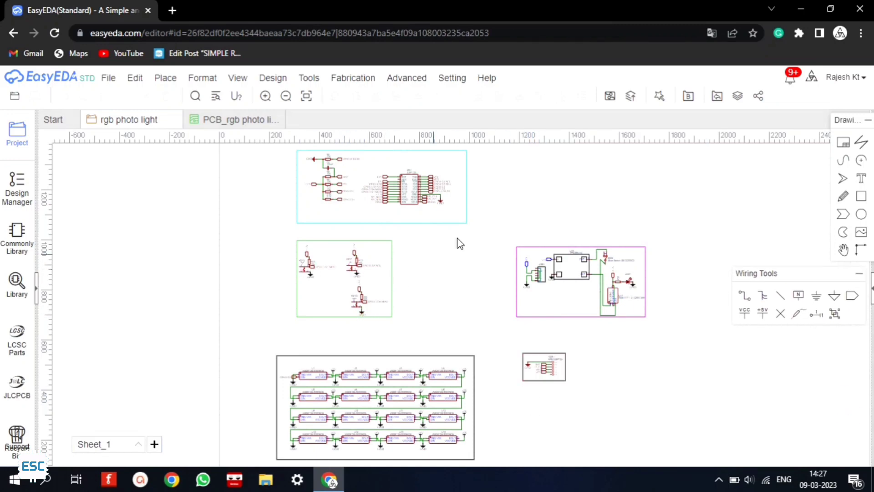
{"action": "scroll", "coordinate": [459, 196], "scroll_direction": "up", "scroll_amount": 6}
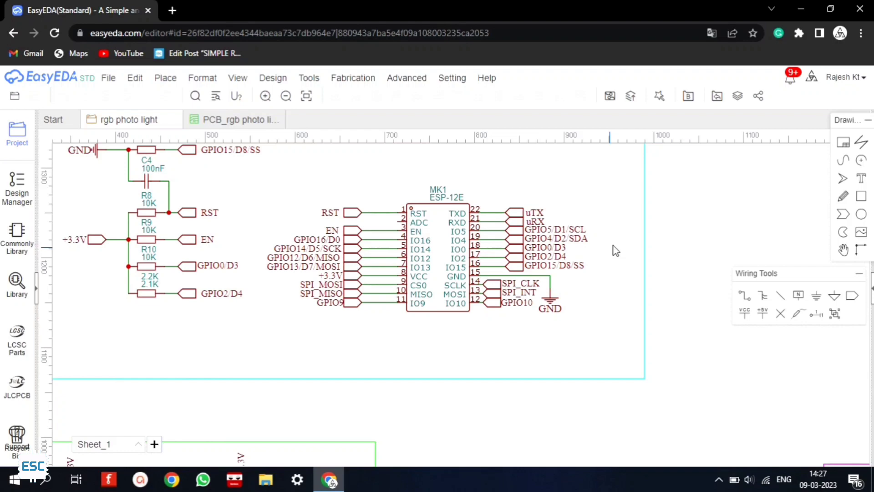
{"action": "right_click_drag", "start_coordinate": [691, 241], "coordinate": [740, 258]}
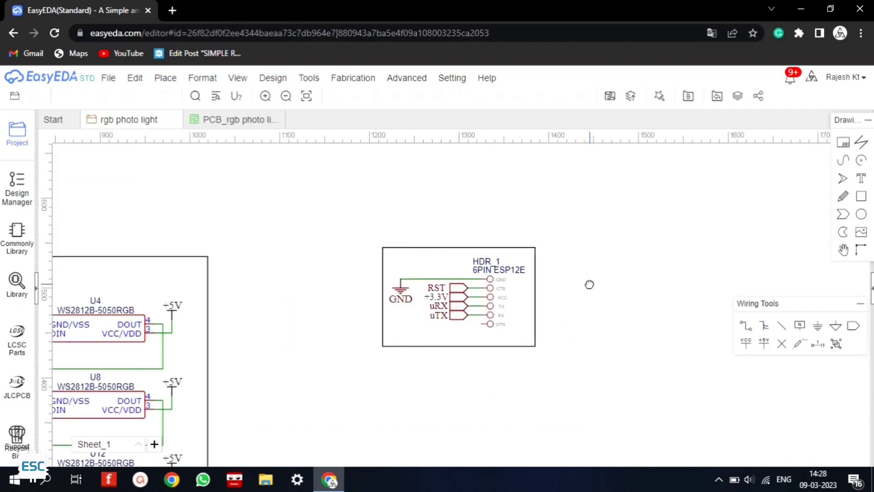
{"action": "scroll", "coordinate": [589, 284], "scroll_direction": "down", "scroll_amount": 3}
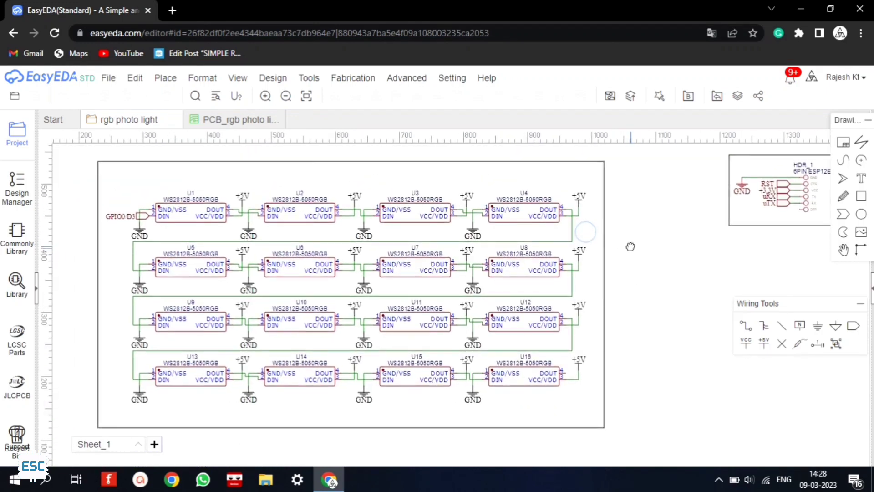
{"action": "right_click_drag", "start_coordinate": [630, 246], "coordinate": [631, 246]}
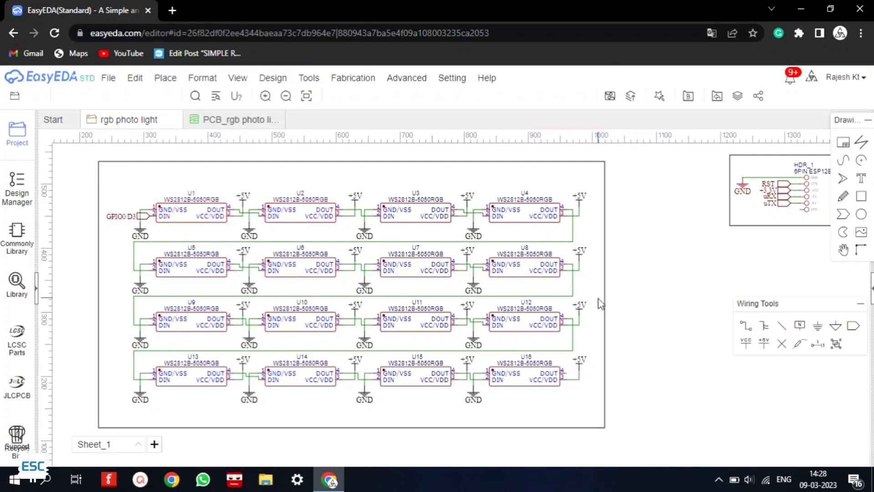
Step: Open the PCB_rgb photo light layout and make BottomLayer the active layer
{"action": "left_click", "coordinate": [233, 119]}
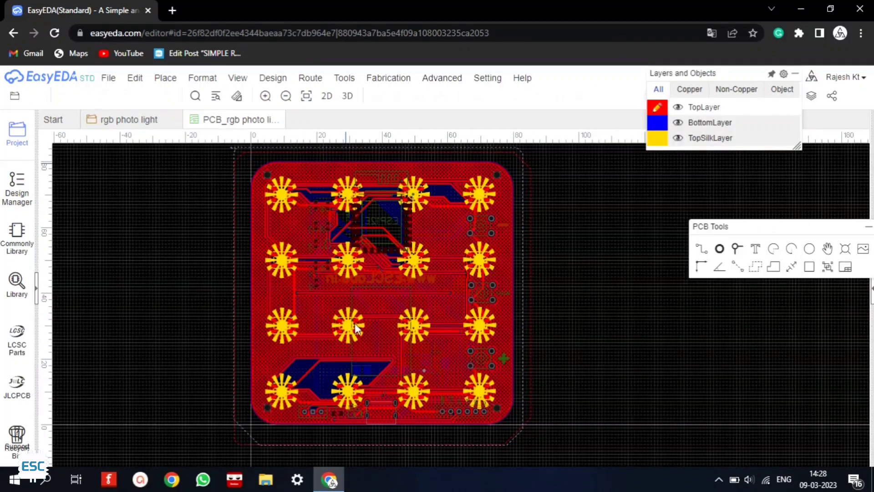
{"action": "left_click", "coordinate": [691, 128]}
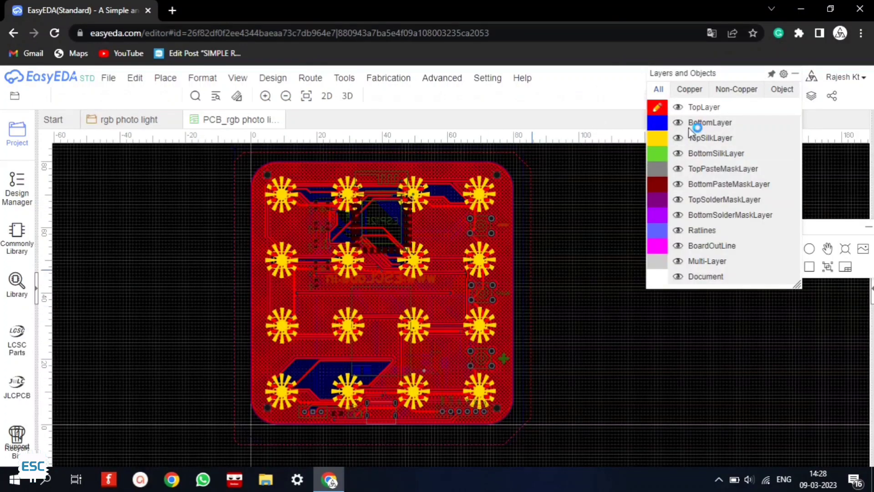
{"action": "left_click", "coordinate": [660, 125]}
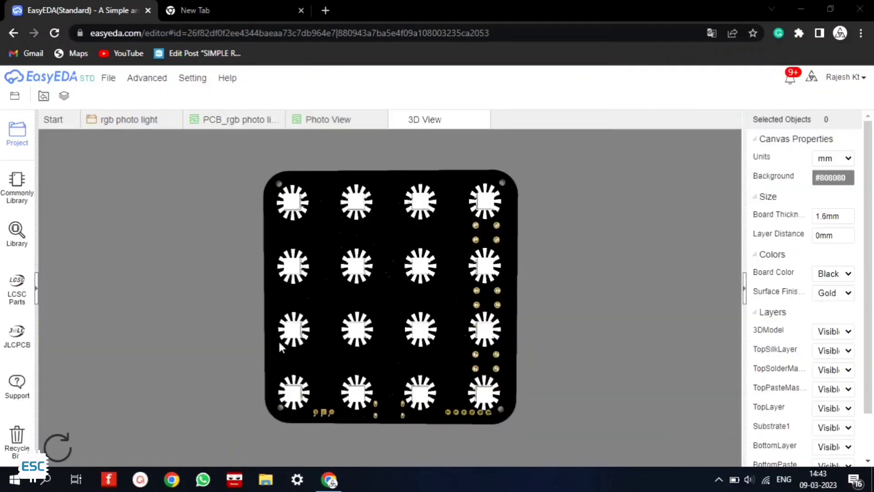
Step: Rotate and zoom the 3D view to inspect the black board from several angles
{"action": "left_click_drag", "start_coordinate": [346, 348], "coordinate": [653, 364]}
{"action": "left_click_drag", "start_coordinate": [461, 354], "coordinate": [487, 353]}
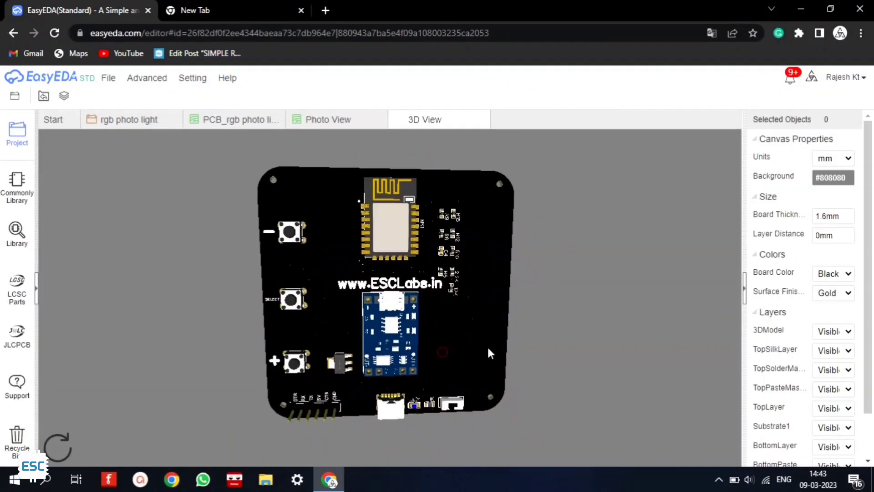
{"action": "scroll", "coordinate": [395, 361], "scroll_direction": "up", "scroll_amount": 5}
{"action": "scroll", "coordinate": [395, 362], "scroll_direction": "down", "scroll_amount": 1}
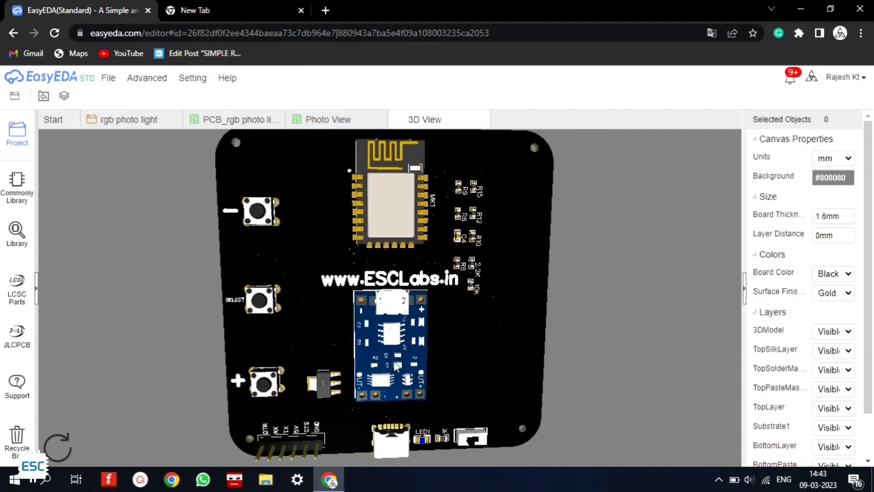
{"action": "left_click_drag", "start_coordinate": [381, 335], "coordinate": [463, 356]}
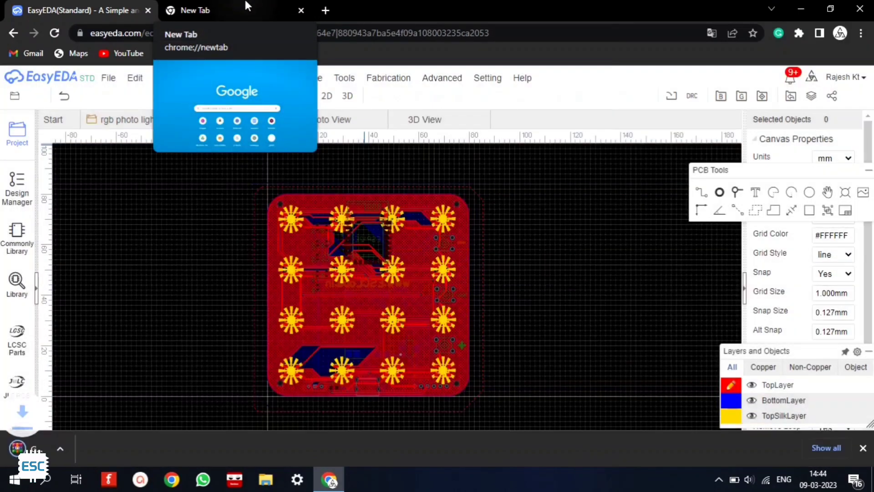
Step: Load jlcpcb.com in a new Chrome tab and browse the home page banner
{"action": "left_click", "coordinate": [246, 5]}
{"action": "type", "text": "jlcpcb.com"}
{"action": "key", "text": "Return"}
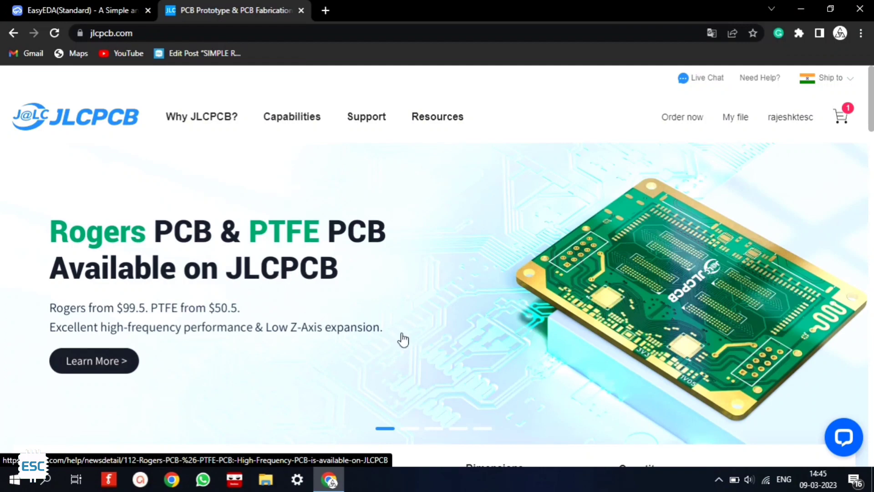
{"action": "scroll", "coordinate": [581, 390], "scroll_direction": "down", "scroll_amount": 1}
{"action": "left_click", "coordinate": [410, 363]}
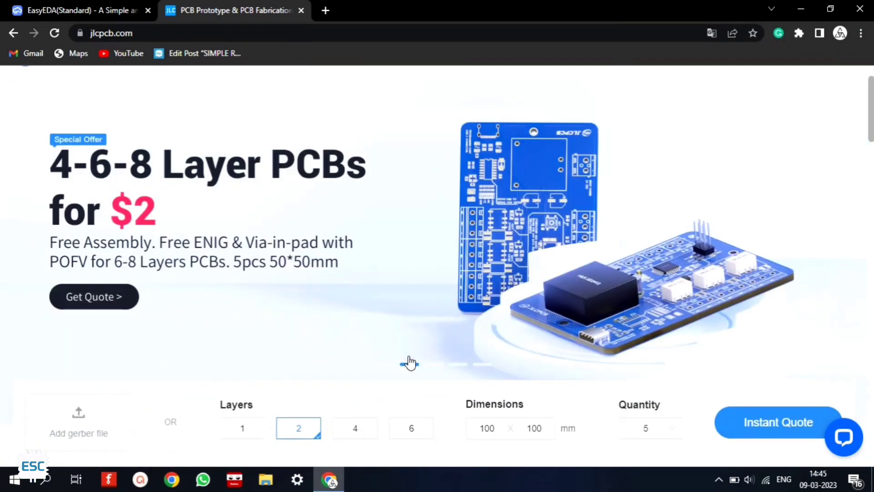
Step: Start a PCB quote and upload the downloaded Gerber zip for the board
{"action": "scroll", "coordinate": [591, 227], "scroll_direction": "up", "scroll_amount": 2}
{"action": "left_click", "coordinate": [683, 119]}
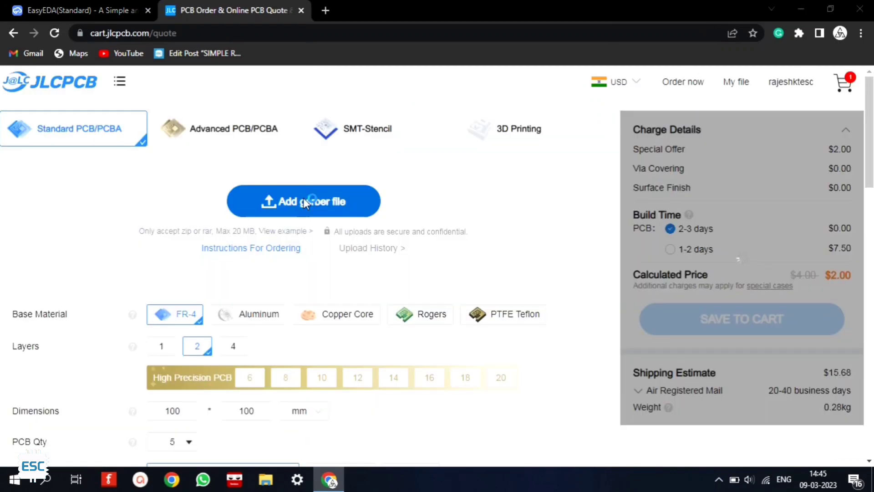
{"action": "left_click", "coordinate": [303, 197]}
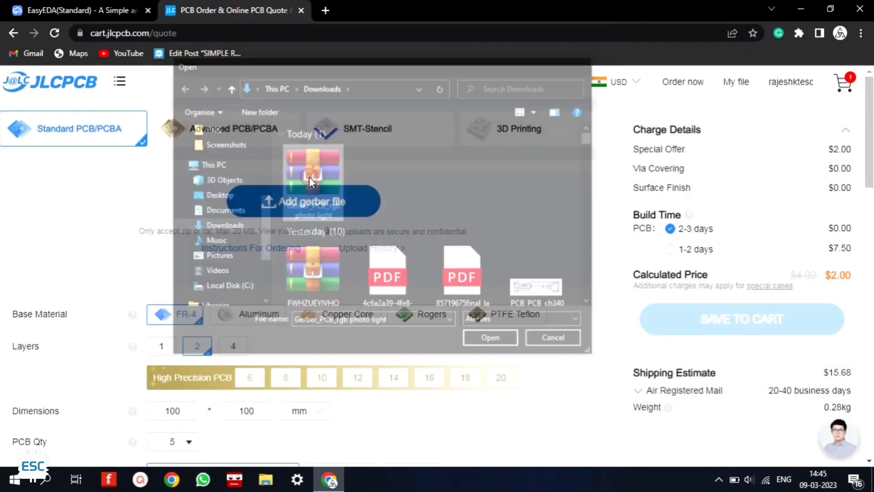
{"action": "double_click", "coordinate": [310, 178]}
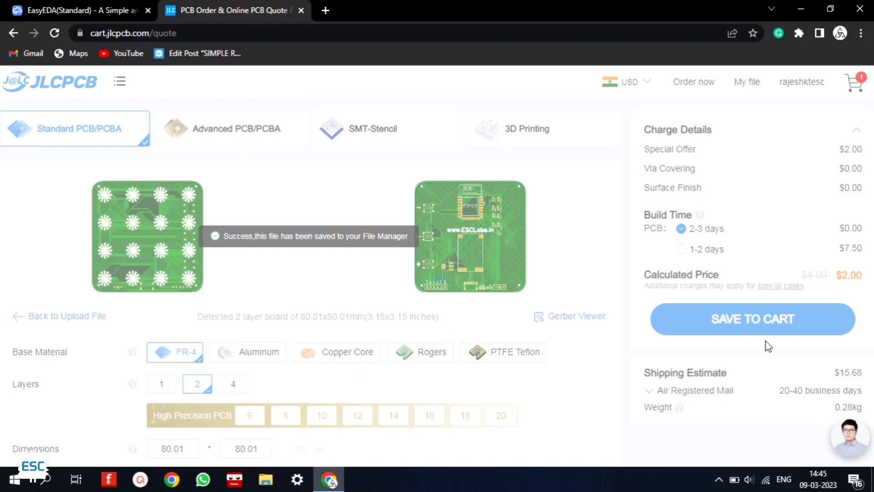
Step: Set the PCB color to Black and save the $2.00 80.01×80.01 mm board to the cart
{"action": "scroll", "coordinate": [173, 287], "scroll_direction": "down", "scroll_amount": 5}
{"action": "scroll", "coordinate": [315, 326], "scroll_direction": "down", "scroll_amount": 2}
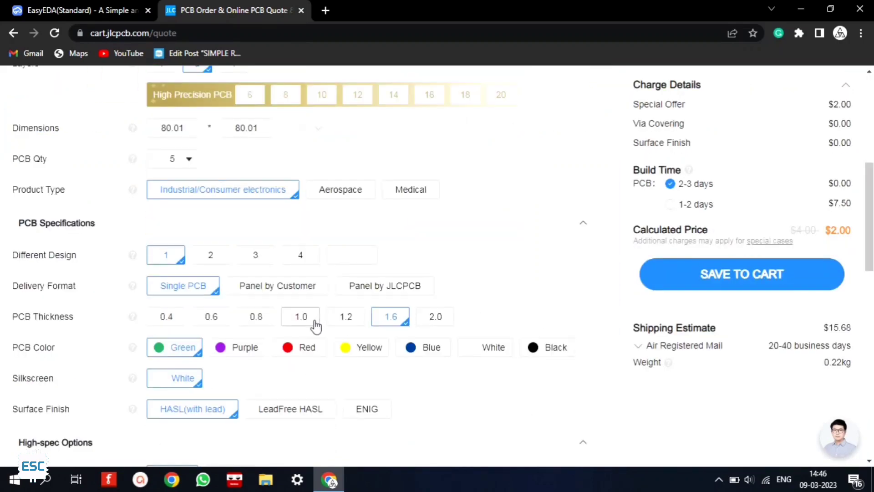
{"action": "left_click", "coordinate": [528, 354]}
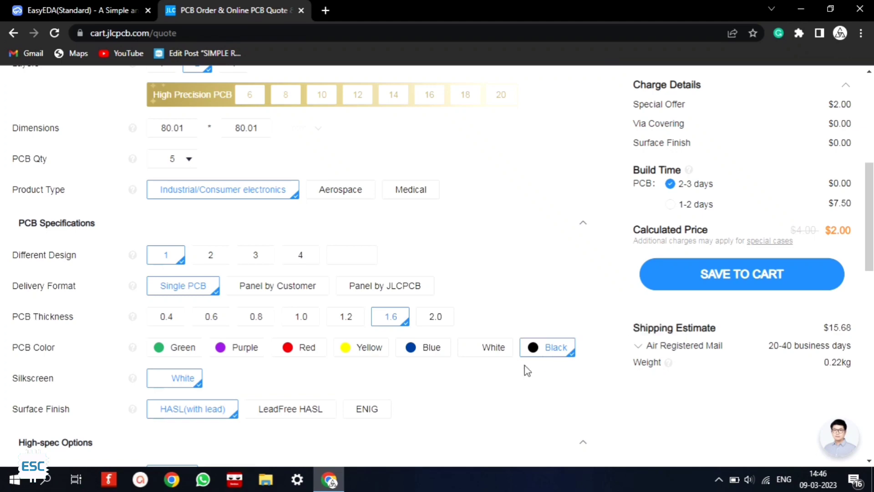
{"action": "scroll", "coordinate": [292, 289], "scroll_direction": "up", "scroll_amount": 7}
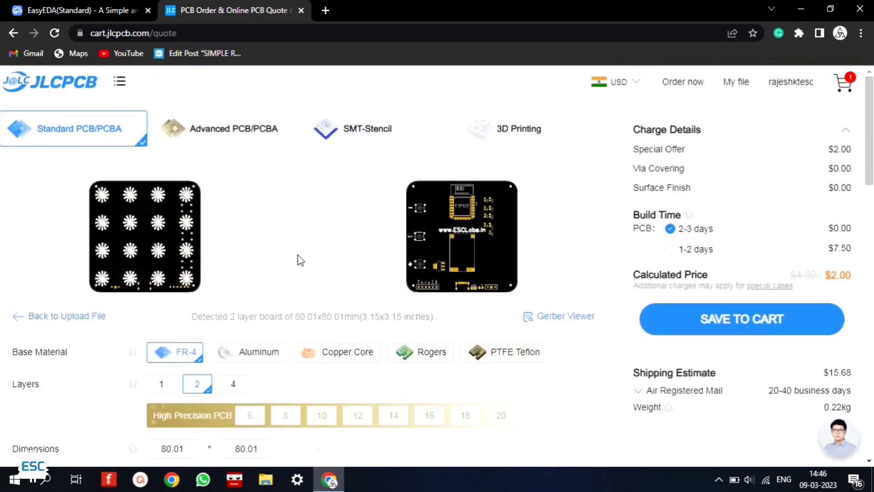
{"action": "scroll", "coordinate": [484, 236], "scroll_direction": "down", "scroll_amount": 3}
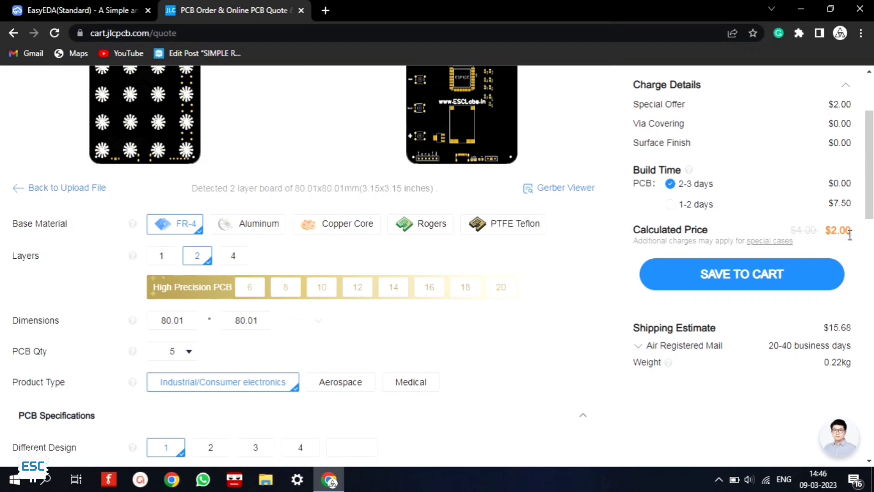
{"action": "left_click", "coordinate": [848, 235]}
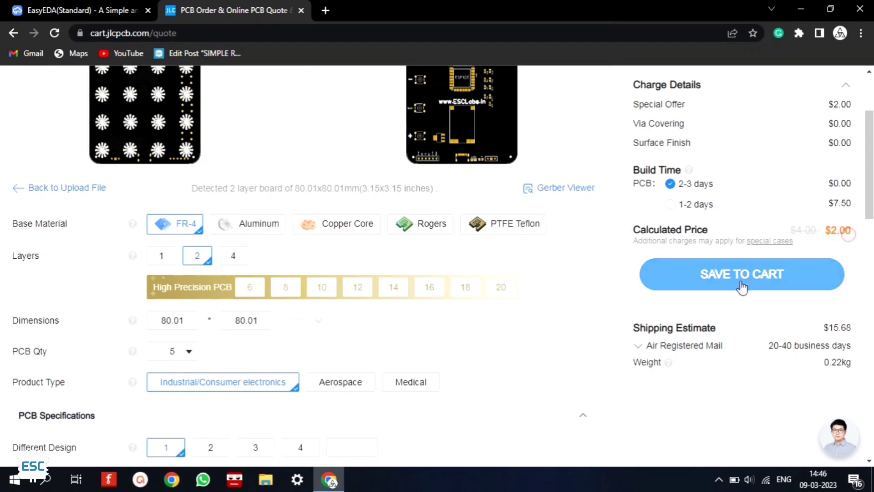
{"action": "left_click", "coordinate": [710, 285]}
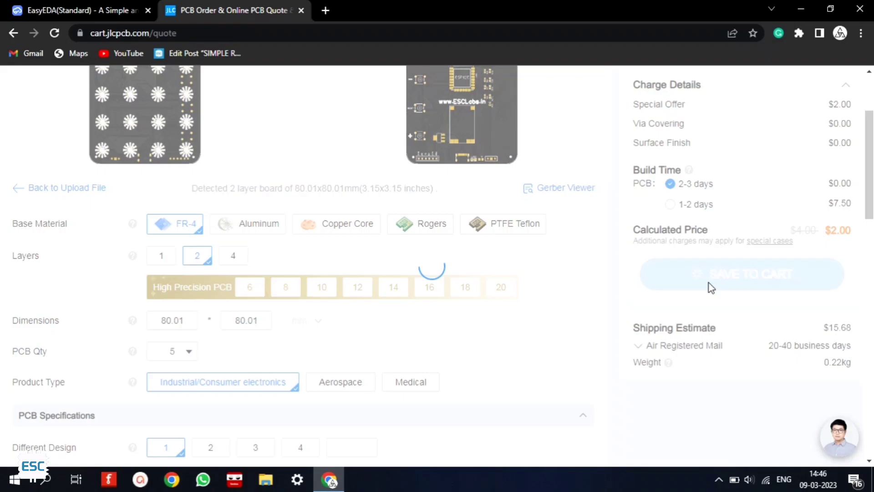